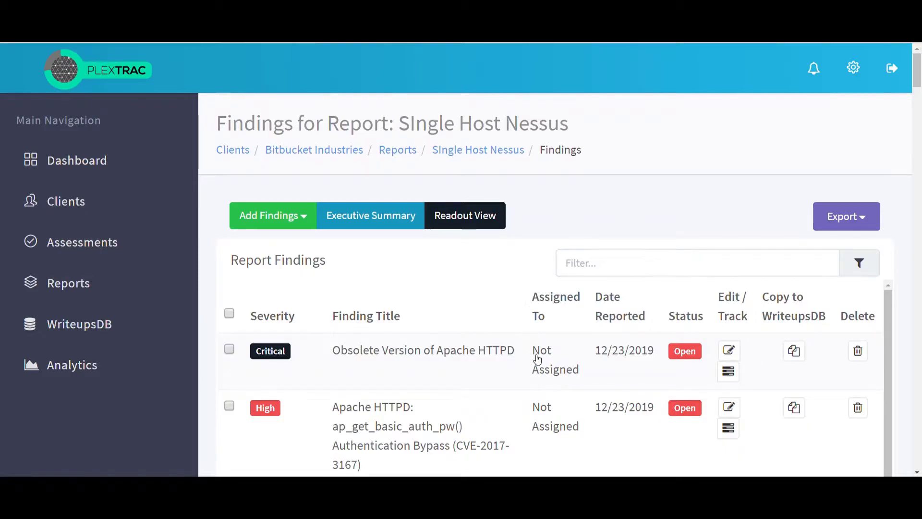
Check the TLS/SSL 3DES finding and other low and informational findings in the nexpose test report
left_click(537, 358)
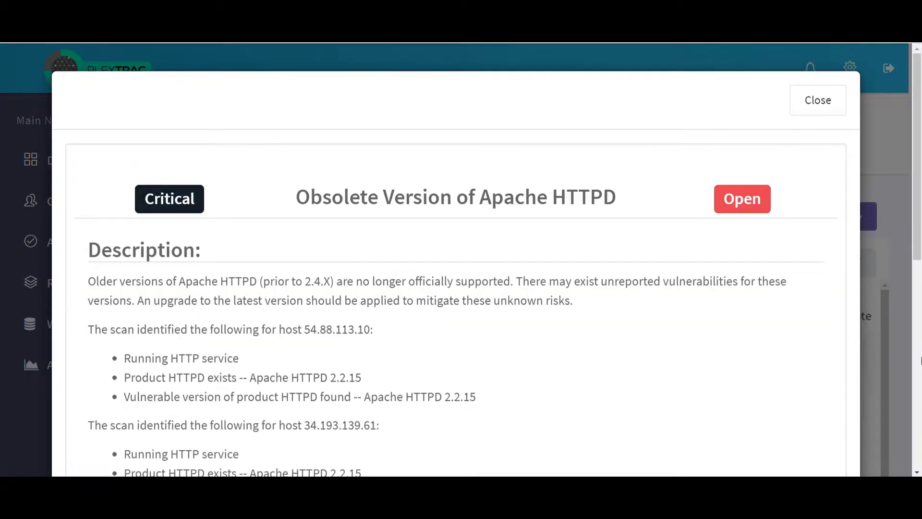
scroll(455, 289, "down", 1)
scroll(455, 289, "down", 1)
scroll(456, 288, "down", 1)
scroll(455, 289, "down", 1)
scroll(921, 360, "down", 1)
scroll(921, 360, "down", 1)
scroll(921, 360, "down", 1)
scroll(921, 360, "down", 1)
scroll(921, 360, "up", 1)
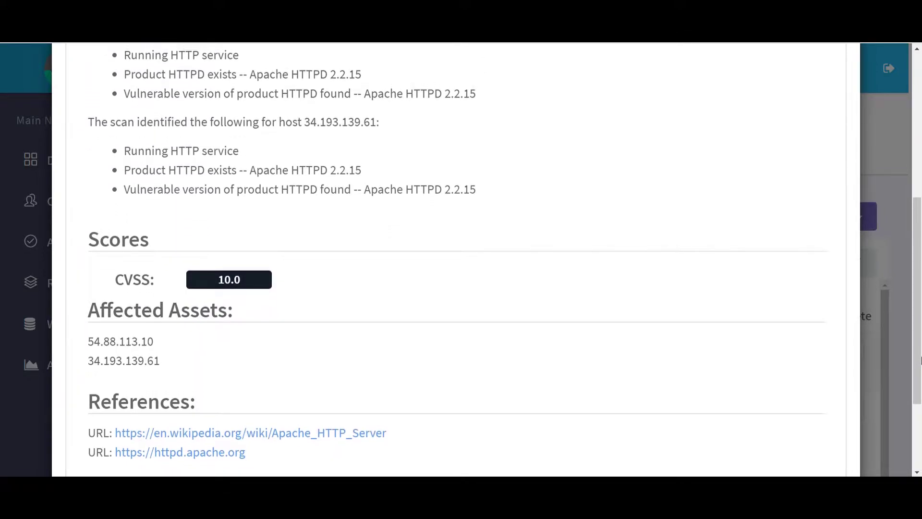
scroll(921, 361, "up", 1)
scroll(921, 360, "up", 1)
scroll(921, 360, "up", 1)
scroll(921, 361, "up", 1)
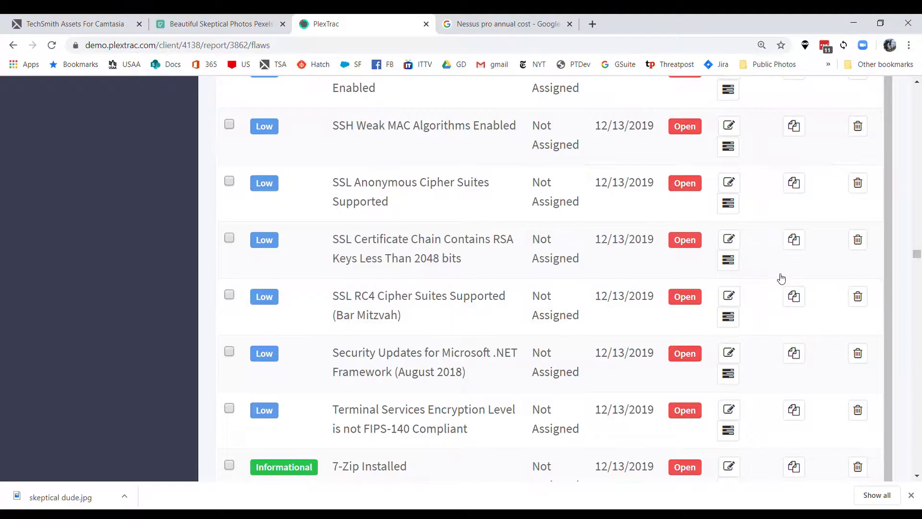
scroll(782, 279, "down", 1)
scroll(781, 279, "down", 1)
scroll(782, 278, "down", 1)
scroll(781, 279, "down", 1)
scroll(781, 279, "down", 2)
scroll(782, 278, "down", 2)
scroll(782, 278, "down", 2)
scroll(781, 278, "down", 2)
scroll(781, 278, "down", 1)
scroll(781, 278, "down", 1)
scroll(781, 278, "down", 1)
scroll(781, 278, "down", 2)
scroll(781, 278, "down", 1)
scroll(781, 278, "down", 1)
scroll(781, 278, "down", 1)
scroll(782, 279, "down", 1)
scroll(781, 278, "down", 1)
scroll(782, 277, "down", 1)
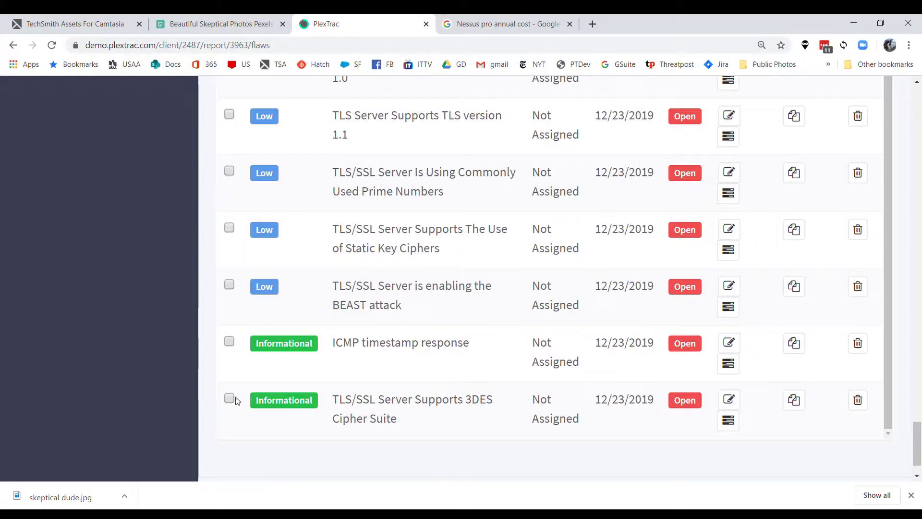
left_click(229, 398)
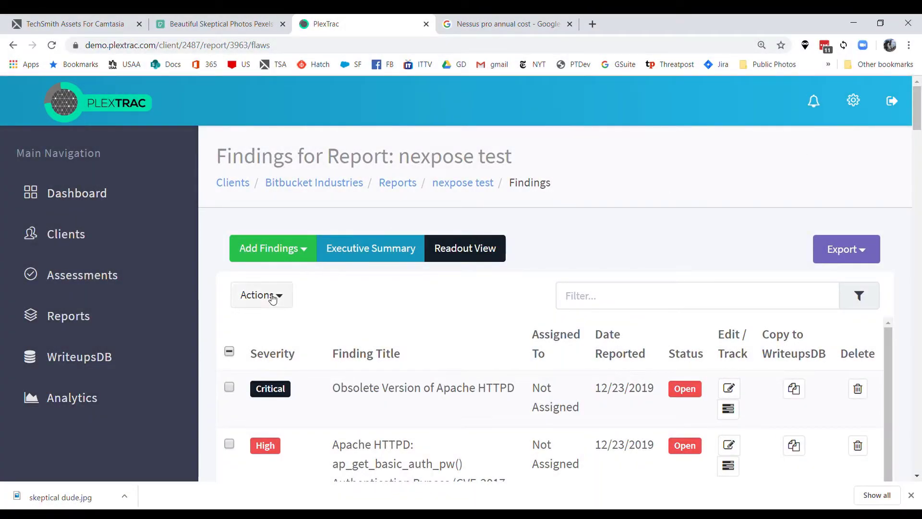
Bulk-delete the five checked findings from the nexpose test report and confirm the deletion
left_click(272, 298)
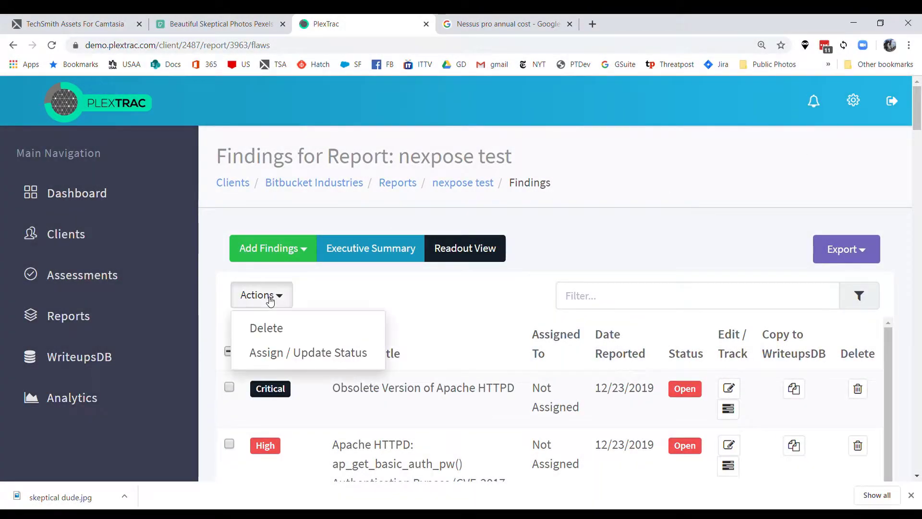
left_click(269, 330)
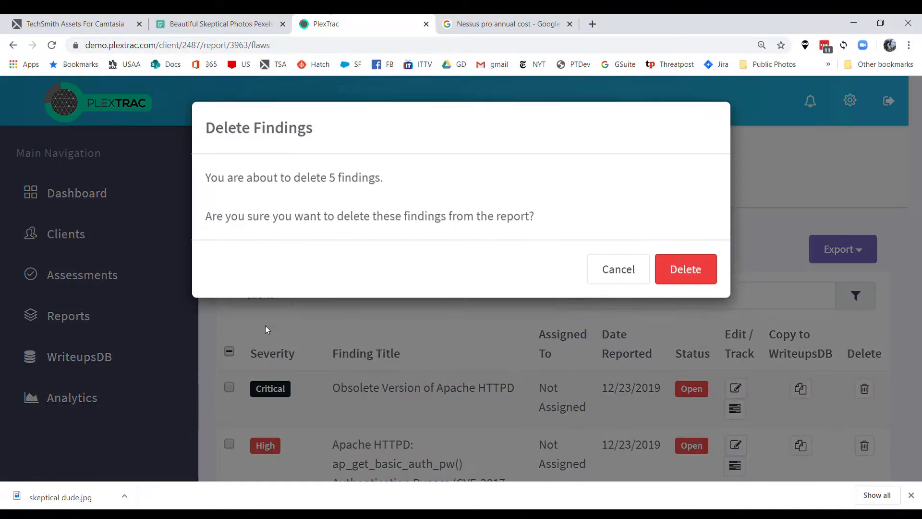
left_click(680, 270)
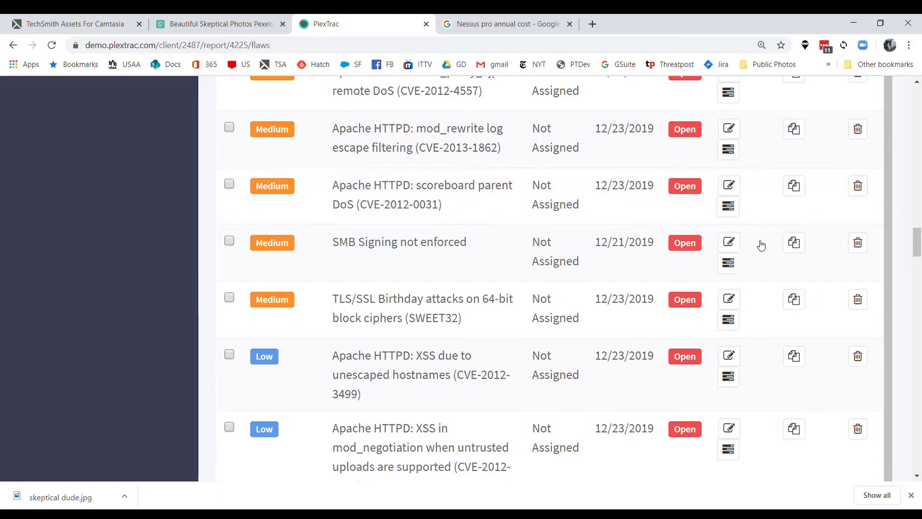
Edit 'SMB Signing not enforced', change its Severity from Medium to Low, and save
left_click(730, 245)
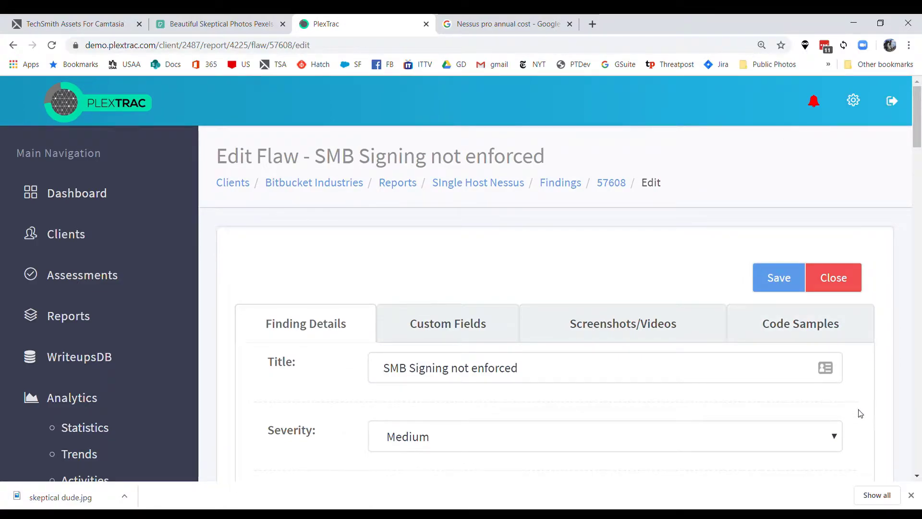
scroll(847, 423, "down", 1)
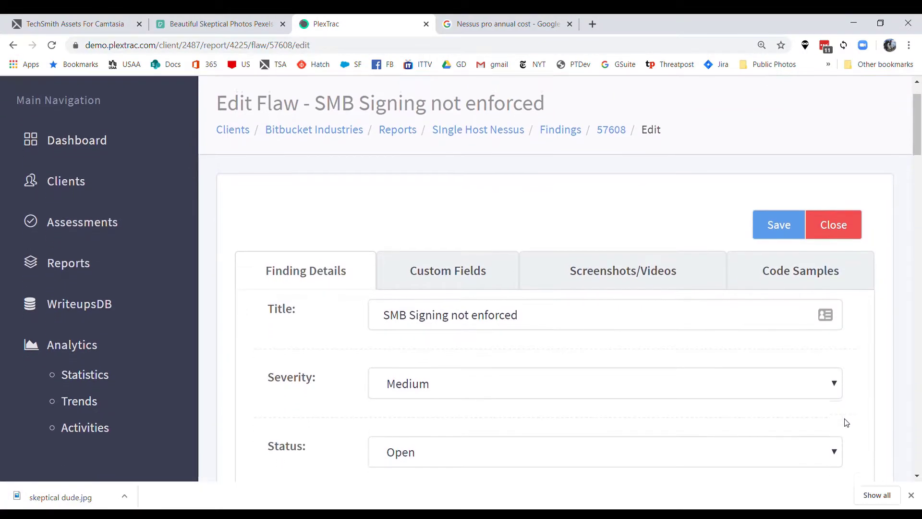
left_click(836, 379)
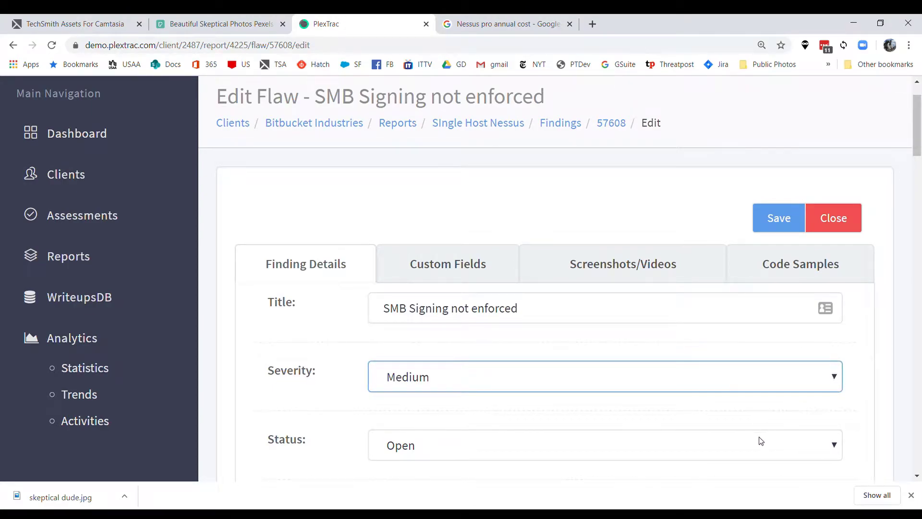
key("Down")
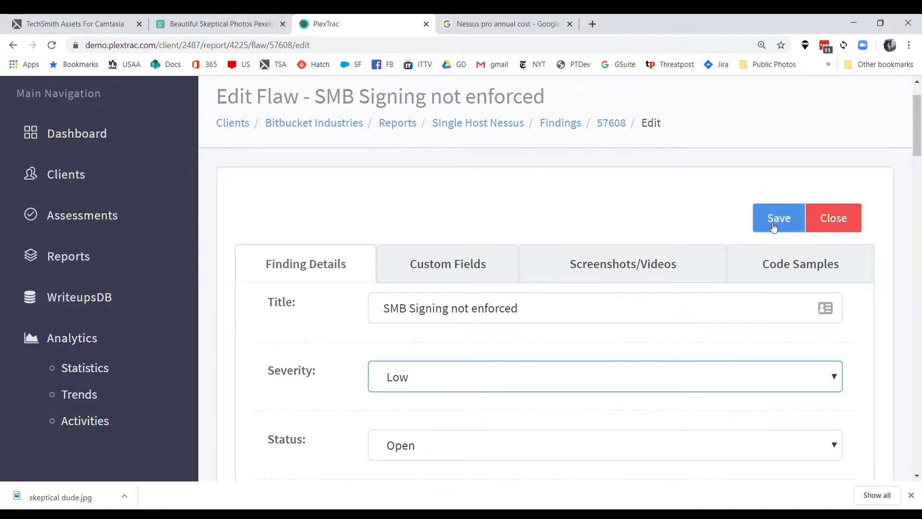
left_click(775, 228)
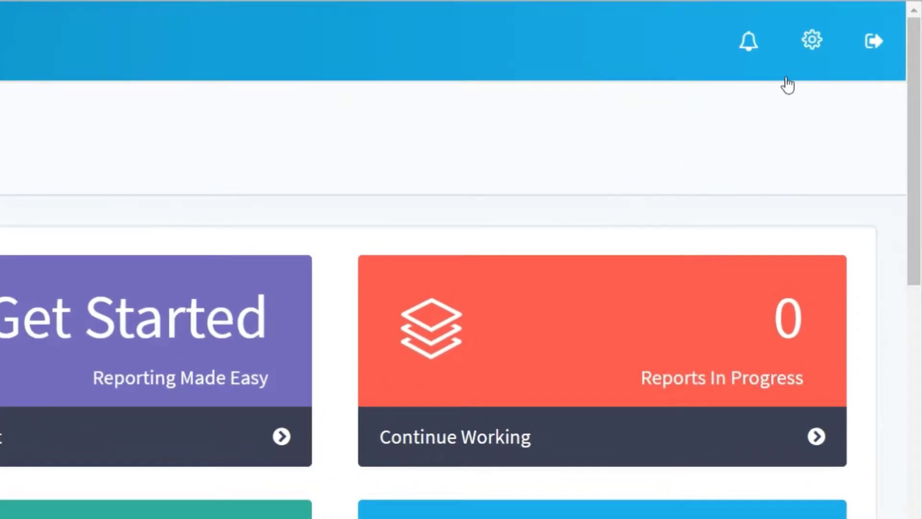
Open the account settings menu from the gear icon
left_click(813, 45)
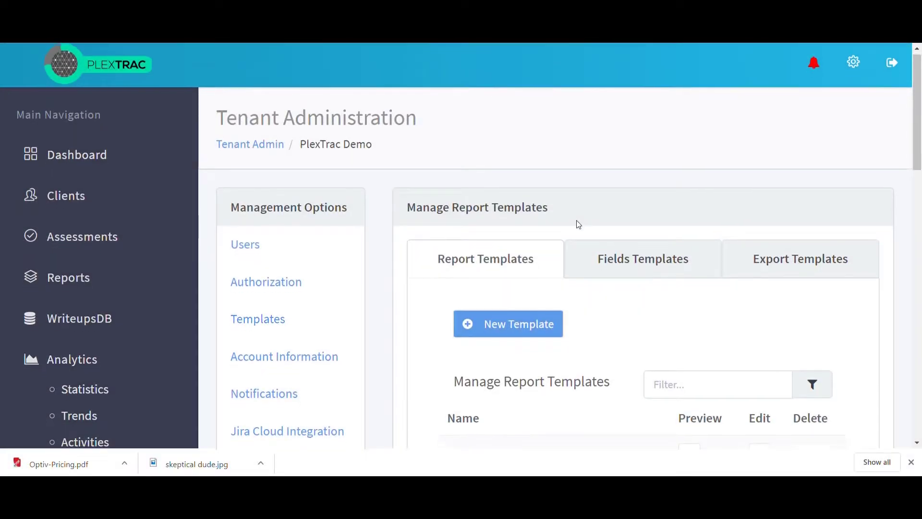
scroll(576, 225, "down", 5)
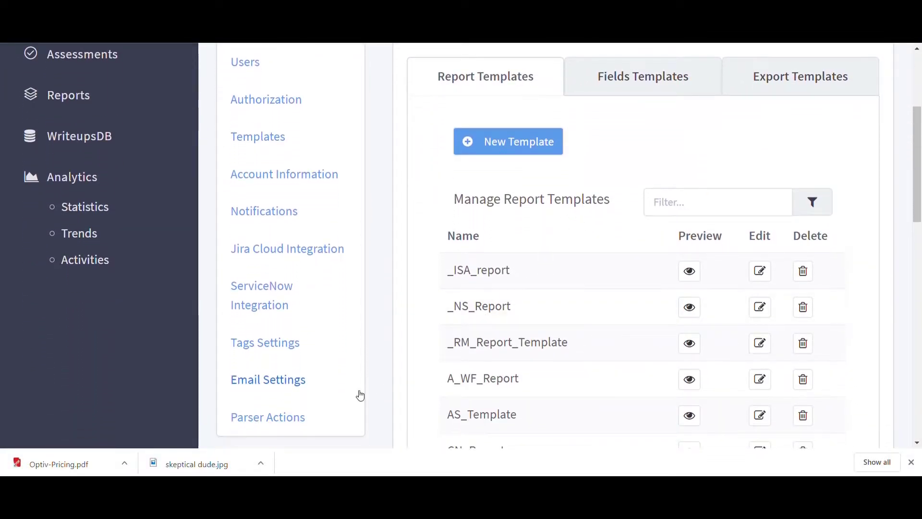
Bring up the Parser Settings page for parser actions
left_click(278, 425)
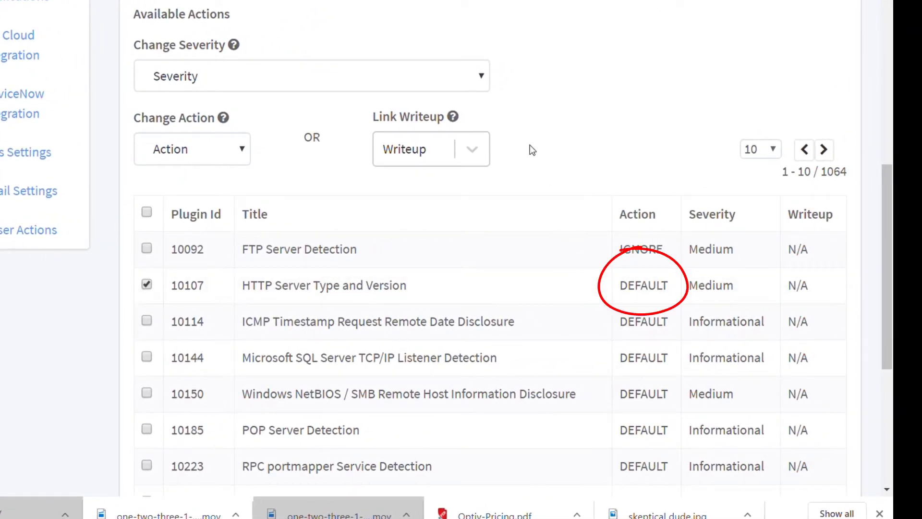
Choose Low as the new severity for Nessus plugin 10107, HTTP Server Type and Version
left_click(476, 78)
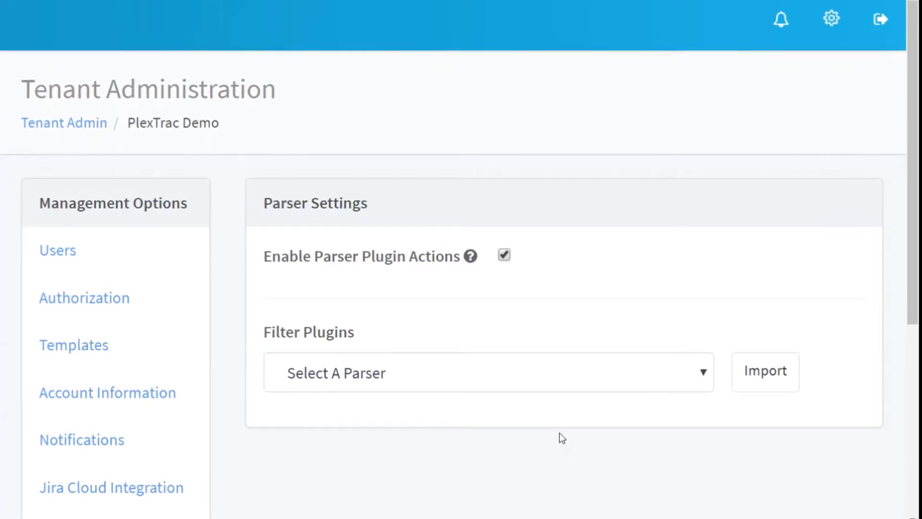
Select the Nessus parser, filter plugins by 'SMB Si', and check plugin 57608
left_click(529, 379)
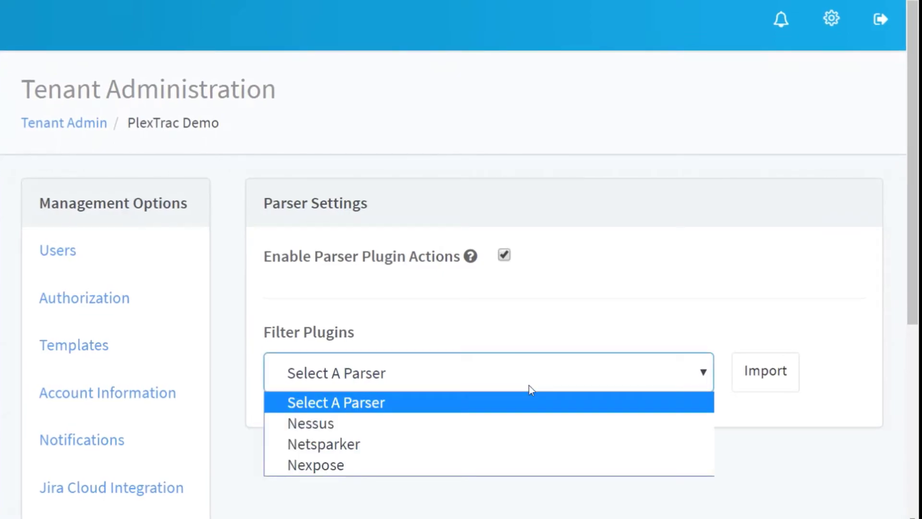
left_click(525, 419)
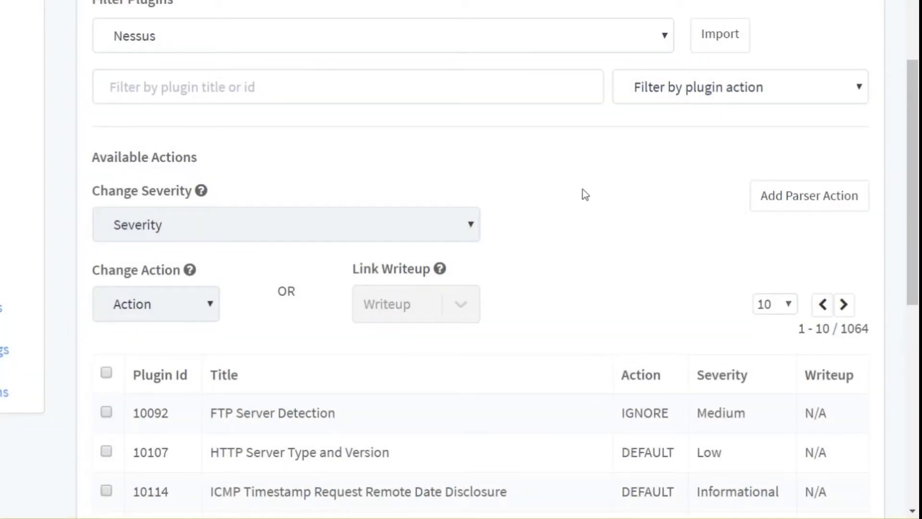
left_click(521, 95)
type("SMB")
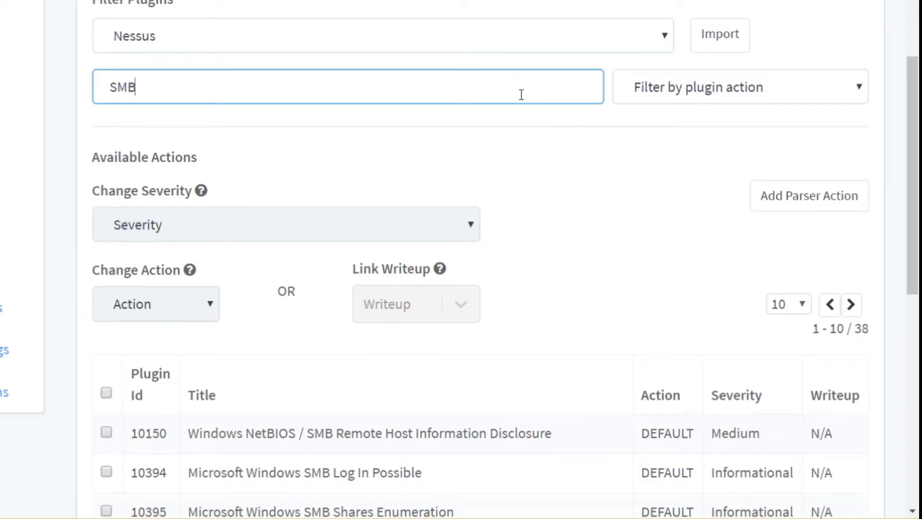
type(" S")
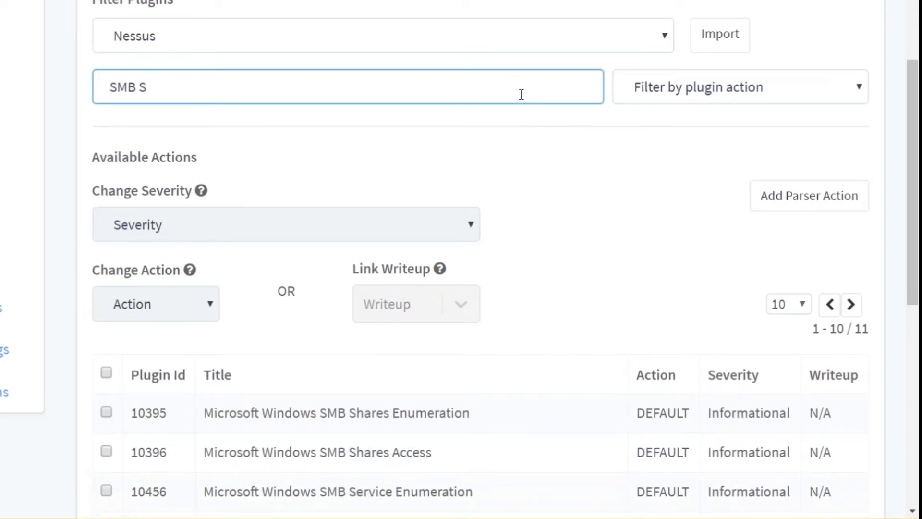
type("i")
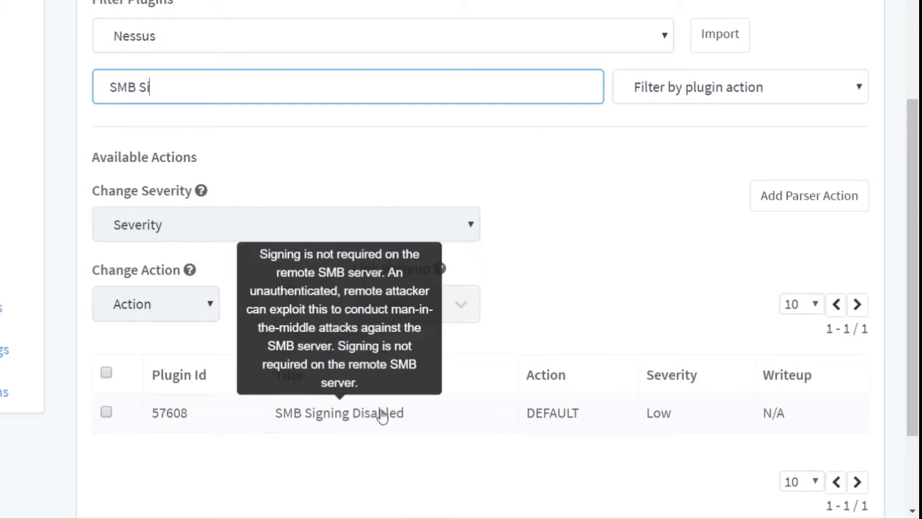
mouse_move(340, 413)
left_click(107, 412)
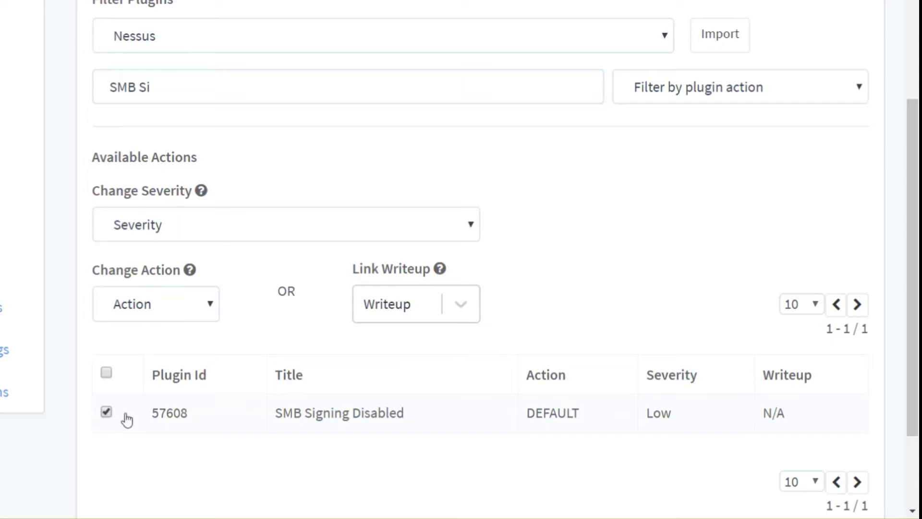
Link plugin 57608 to the 'SMB Signing Not Enforced' writeup from the Link Writeup list
left_click(373, 311)
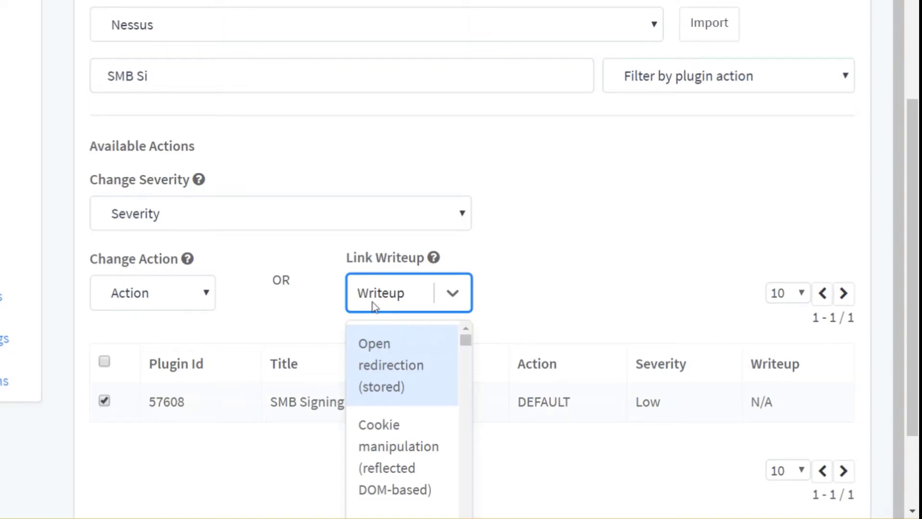
type("SM")
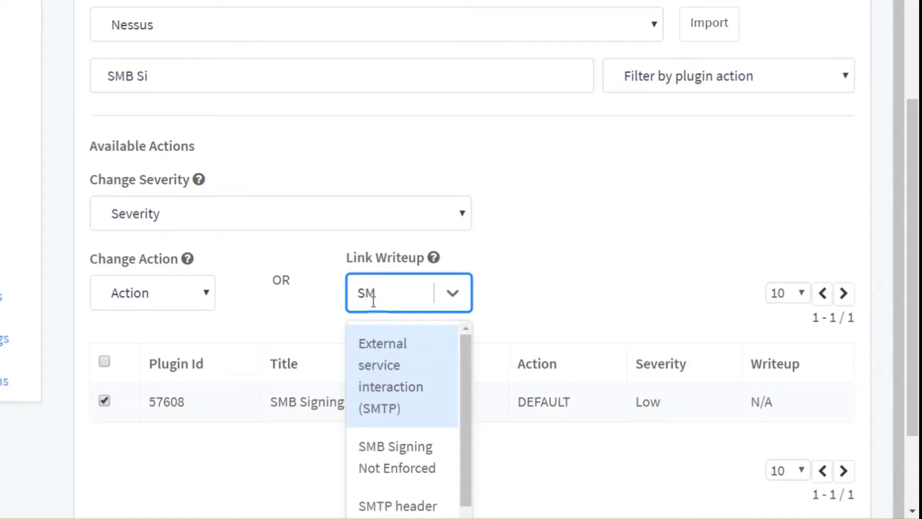
type("B")
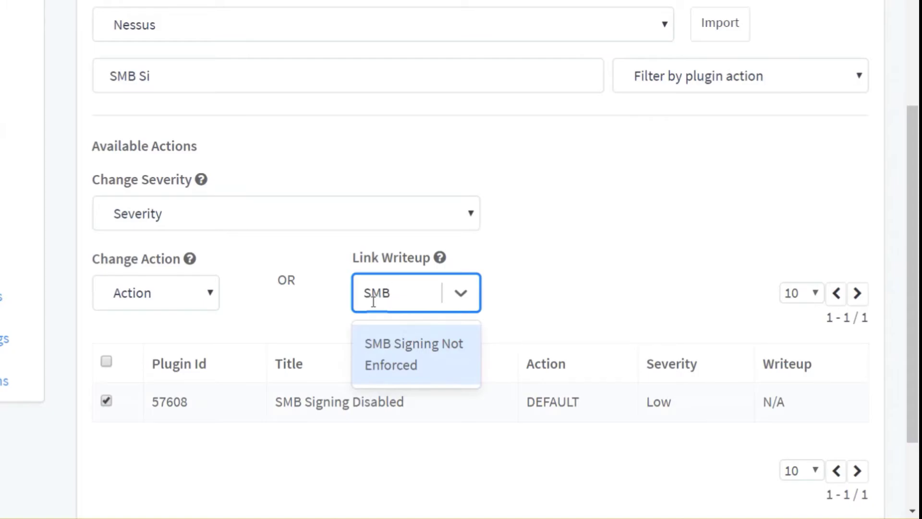
left_click(395, 360)
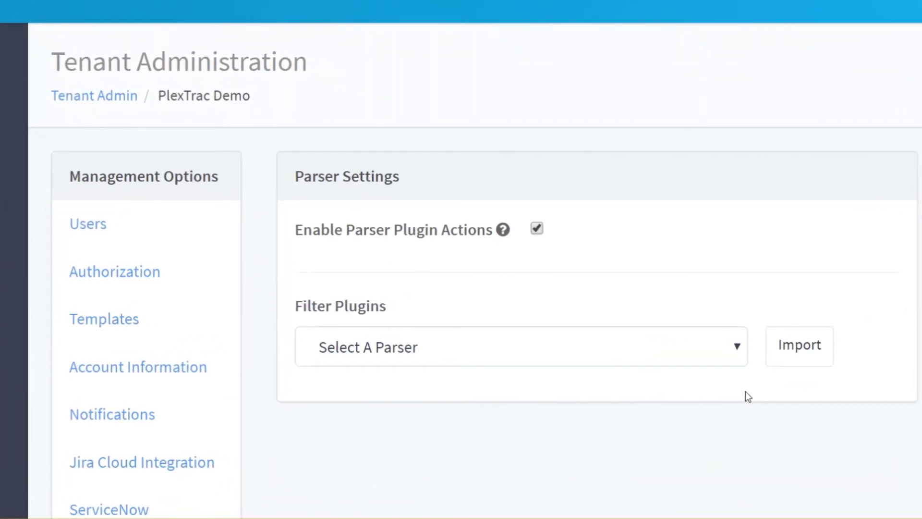
Choose the Netsparker parser, filter by 'hsts', and set HstsNotEnabled's action to IGNORE
left_click(713, 356)
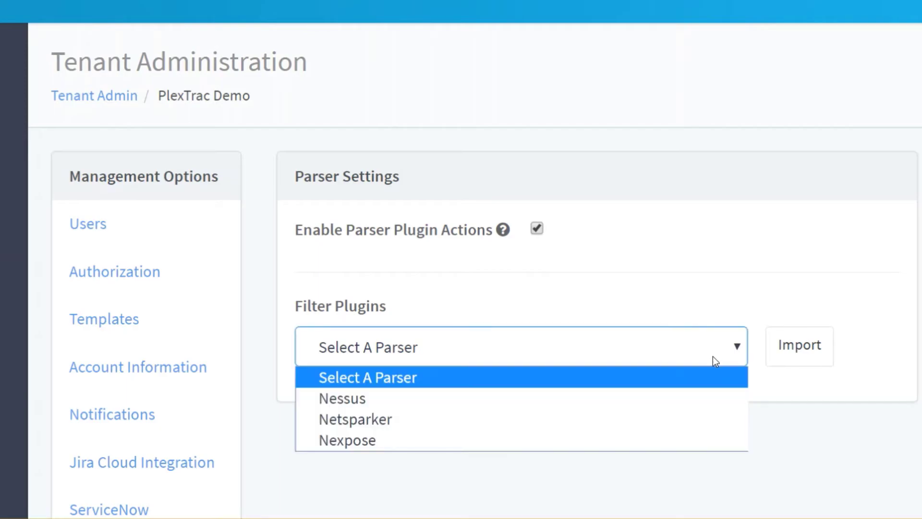
left_click(720, 422)
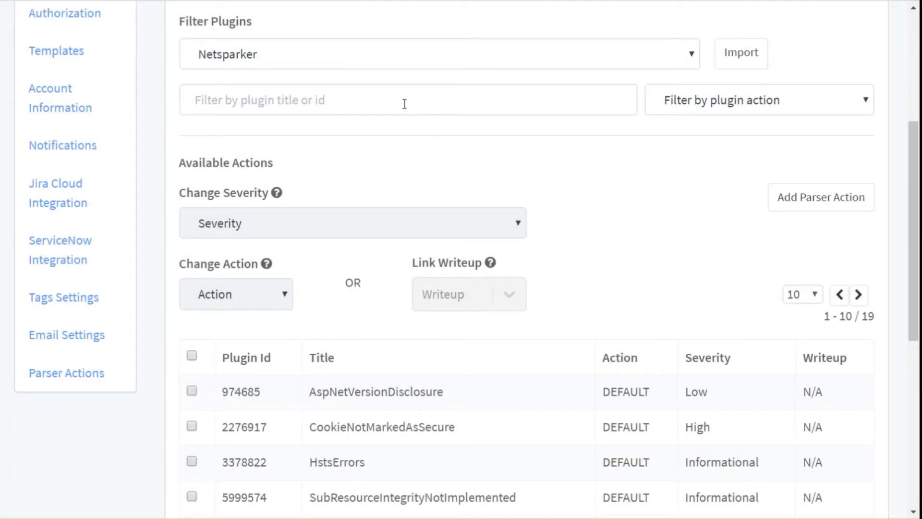
left_click(405, 99)
type("hs")
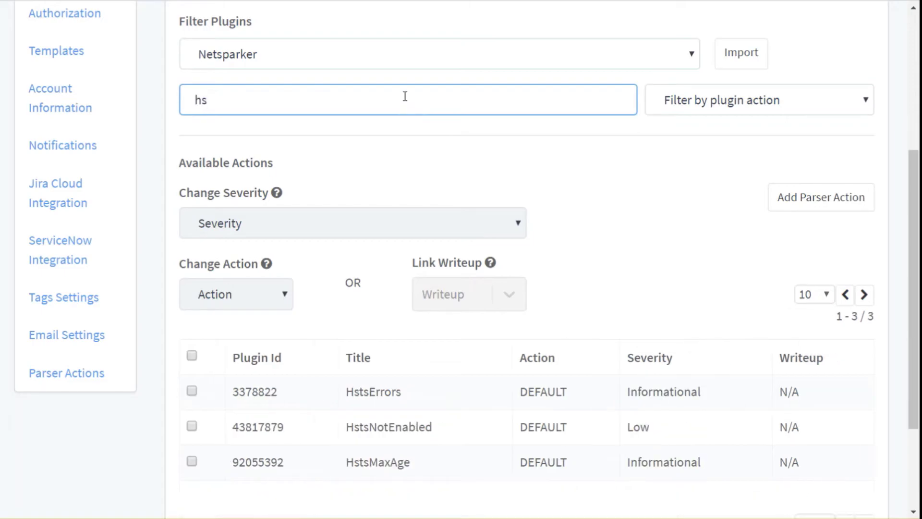
type("ts")
left_click(192, 427)
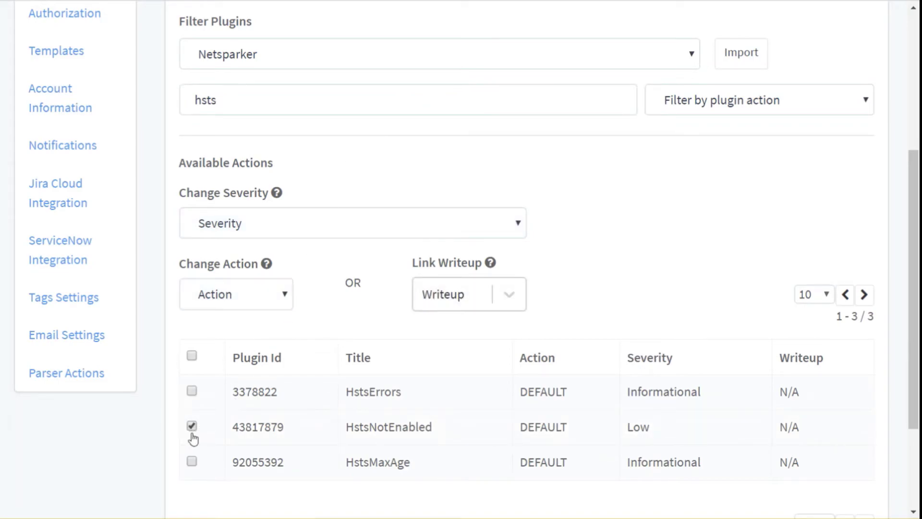
left_click(253, 300)
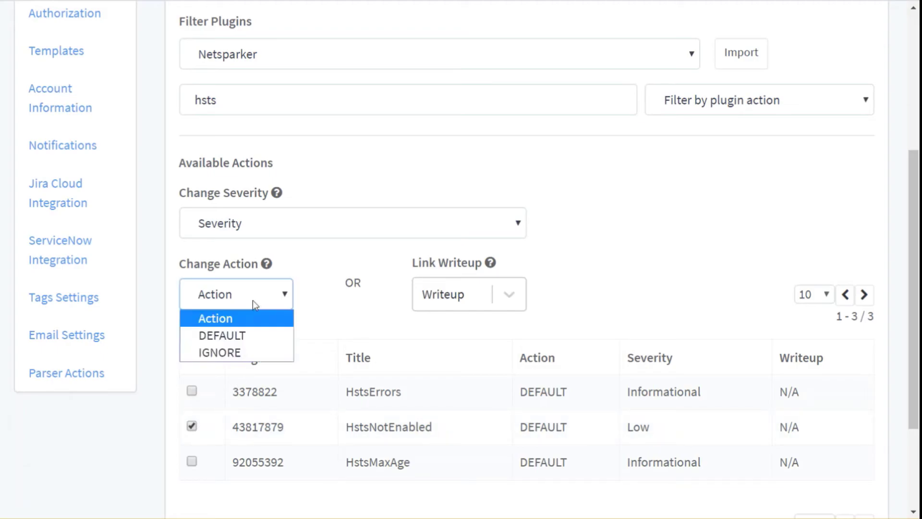
left_click(228, 352)
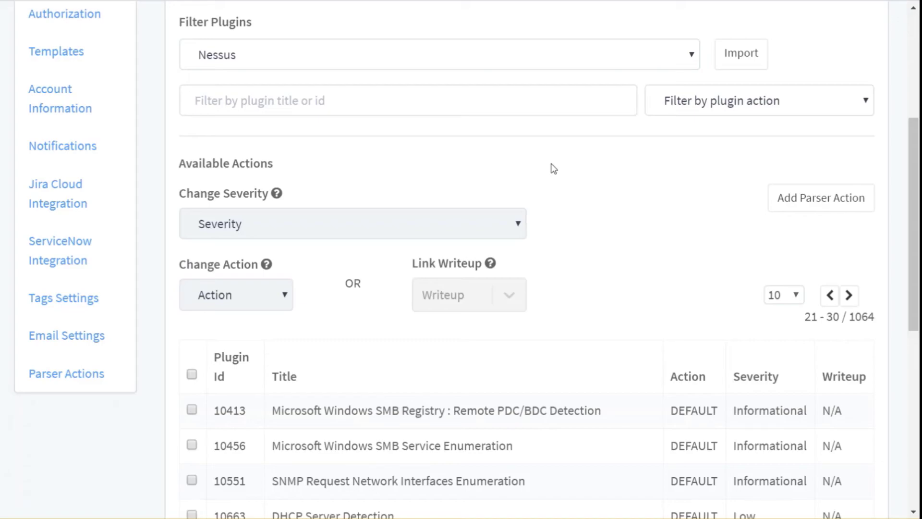
Filter Nessus plugins by 'DHC', set plugin 10663 to Medium severity, then go to Clients
left_click(468, 101)
type("DHCC")
key("BackSpace")
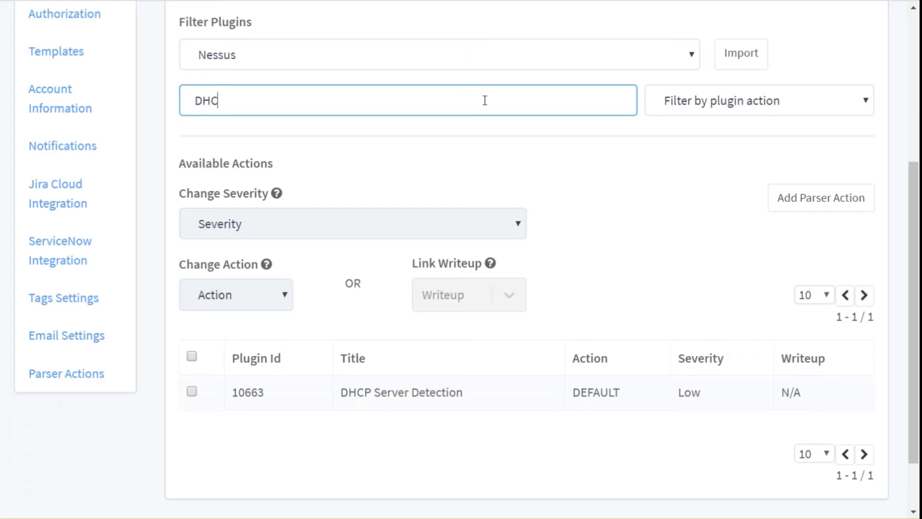
left_click(192, 391)
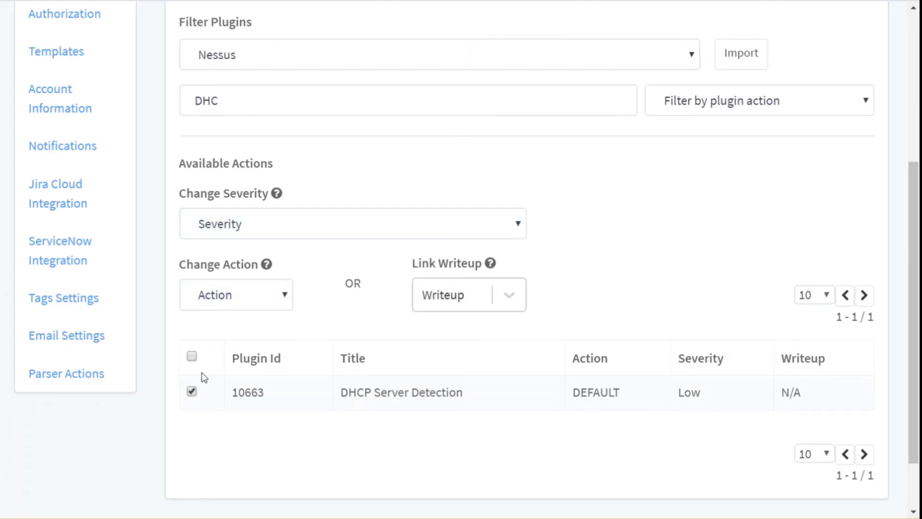
left_click(256, 224)
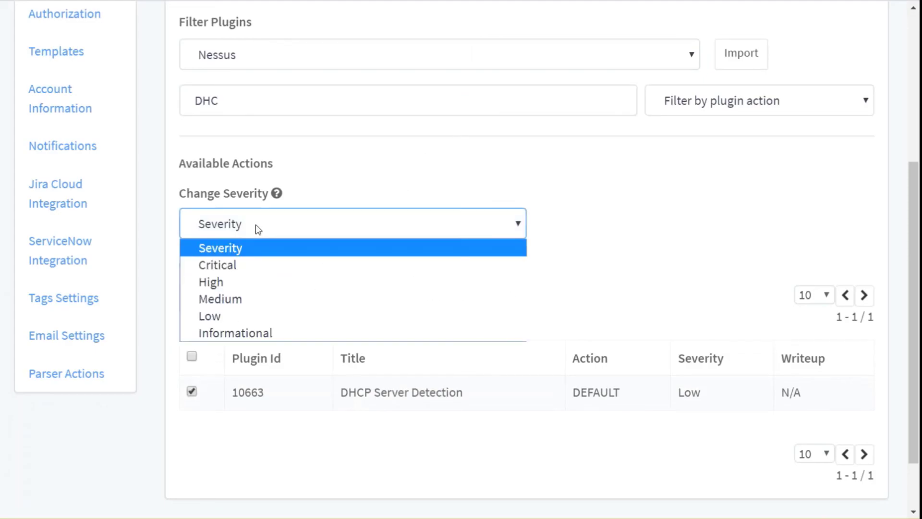
left_click(238, 318)
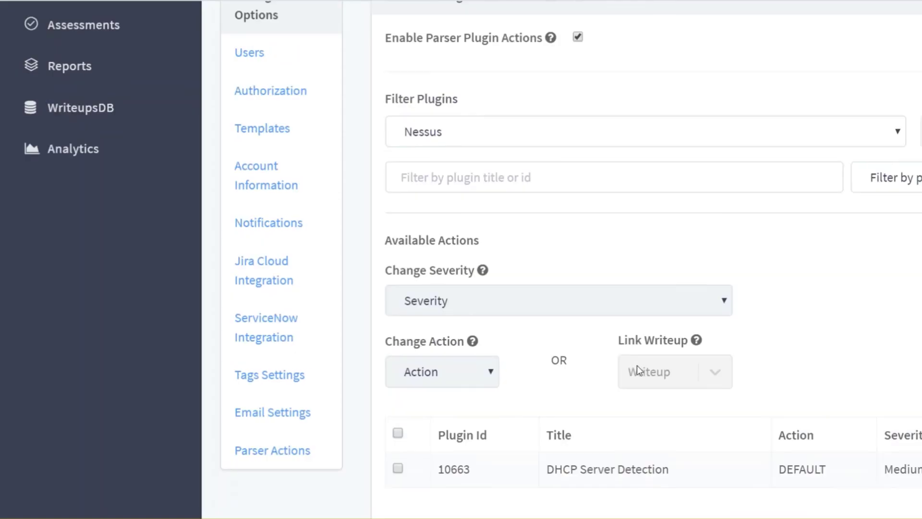
scroll(637, 370, "up", 5)
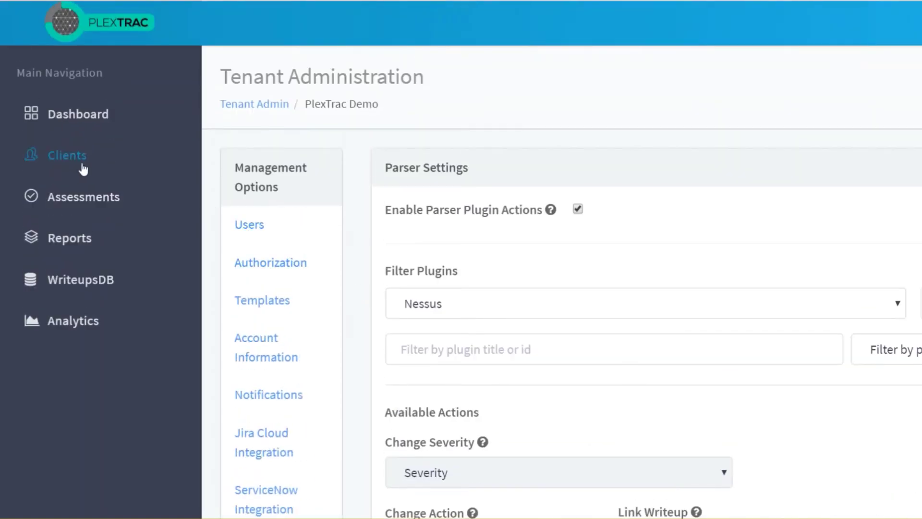
left_click(77, 165)
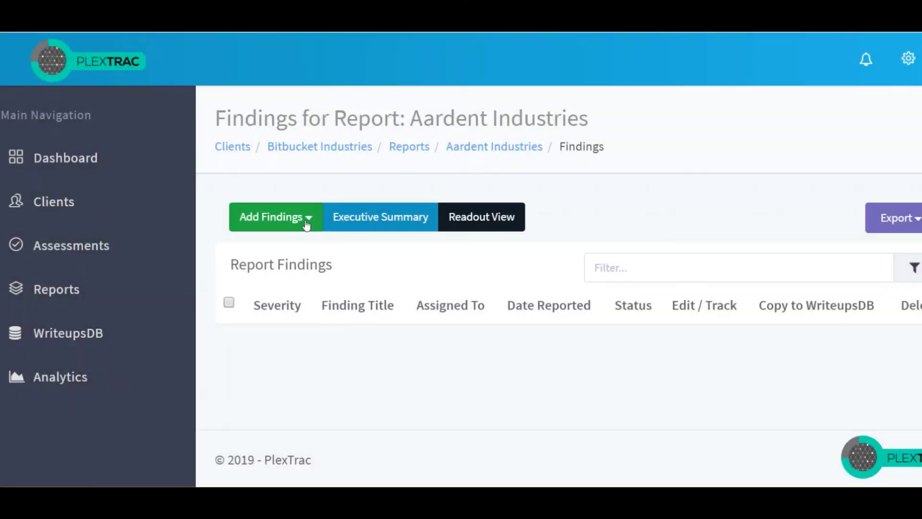
Upload single_host.nessus as a Nessus tool import into the Aardent Industries report findings
left_click(305, 220)
left_click(284, 308)
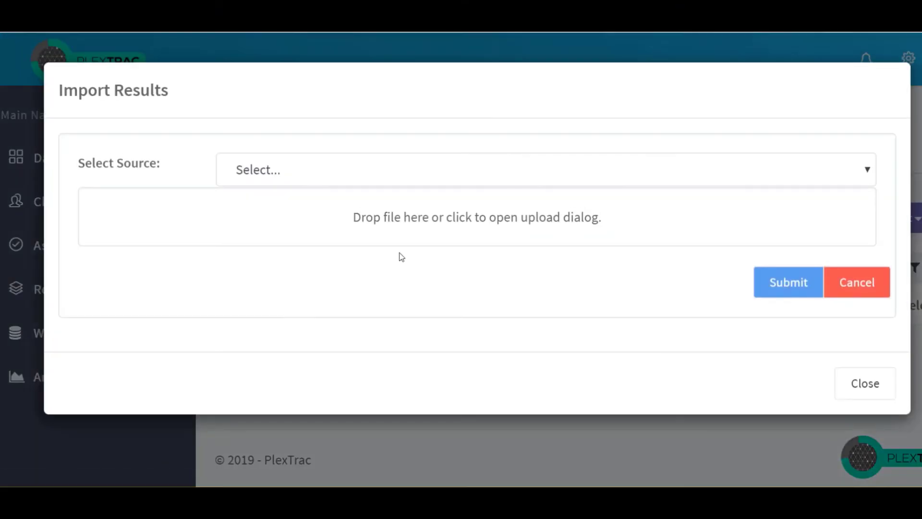
left_click(410, 180)
left_click(381, 231)
left_click(403, 221)
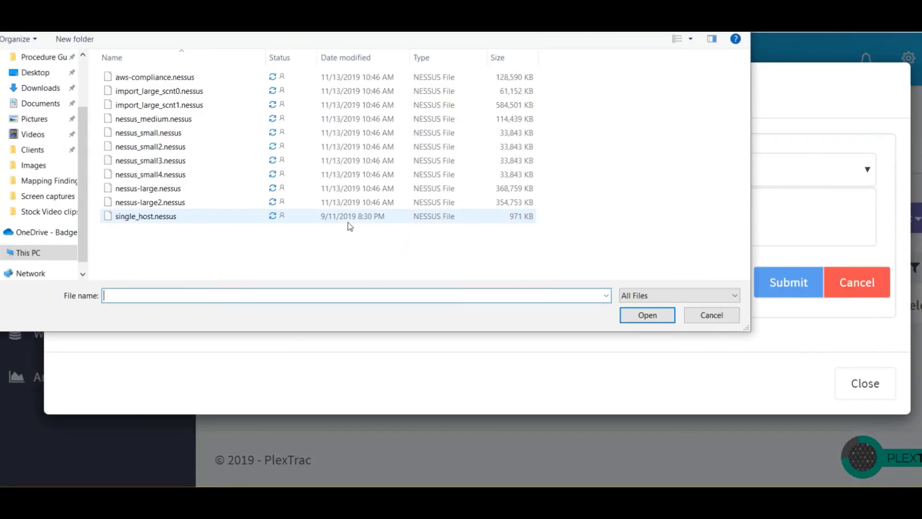
left_click(347, 217)
left_click(645, 323)
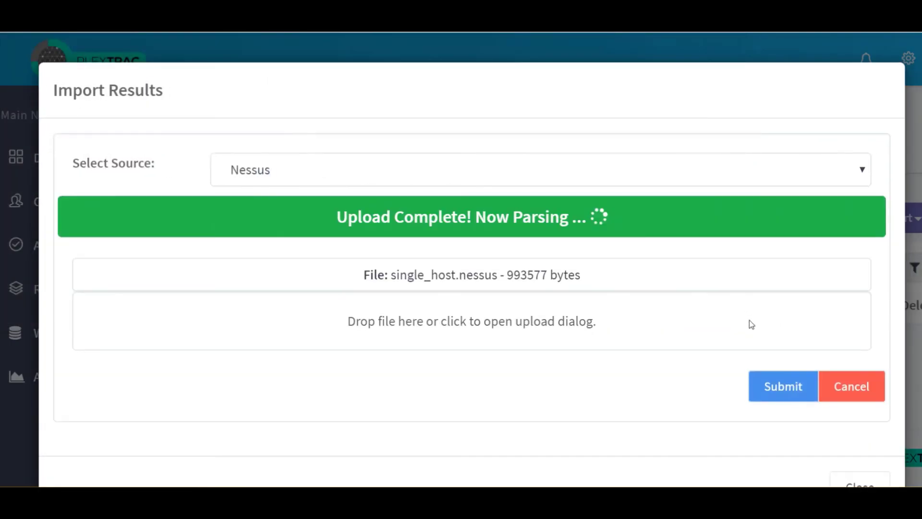
scroll(793, 375, "down", 2)
left_click(861, 431)
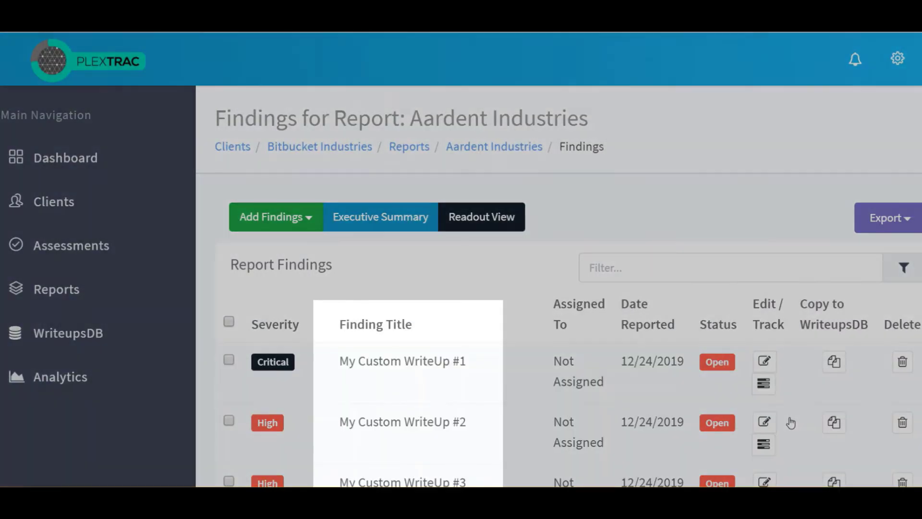